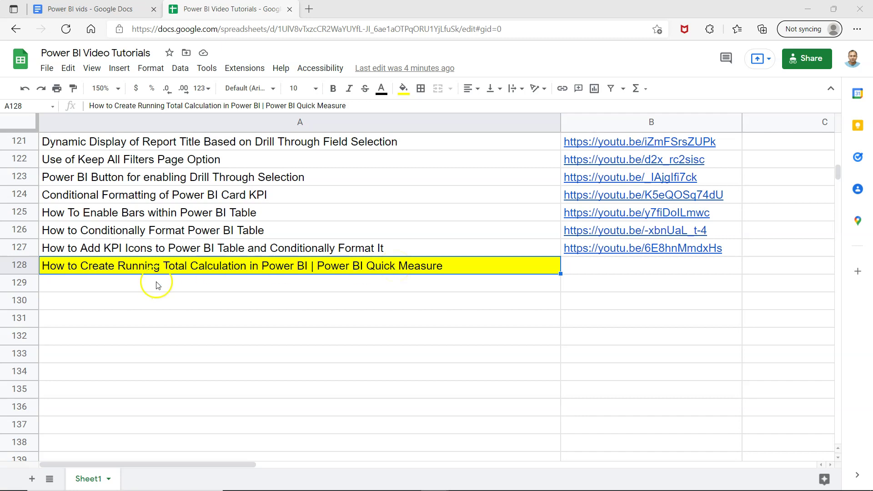
- Select the conditional formatting title in A126, then bring the Power BI Sales Dashboard report forward
click(187, 272)
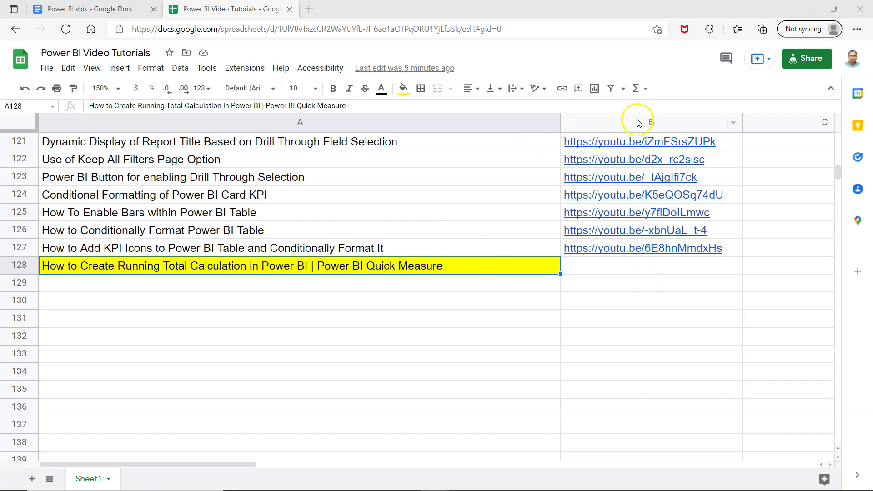
click(396, 238)
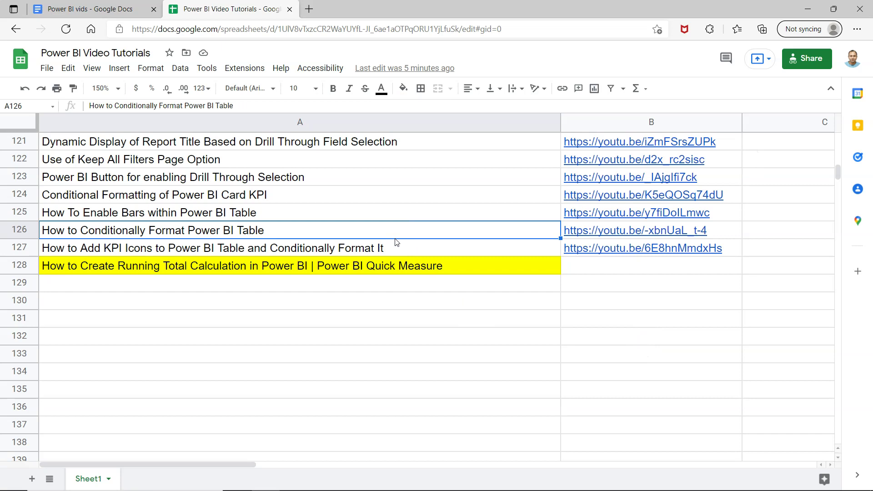
key(alt+Tab)
key(alt+Tab)
key(alt+Tab)
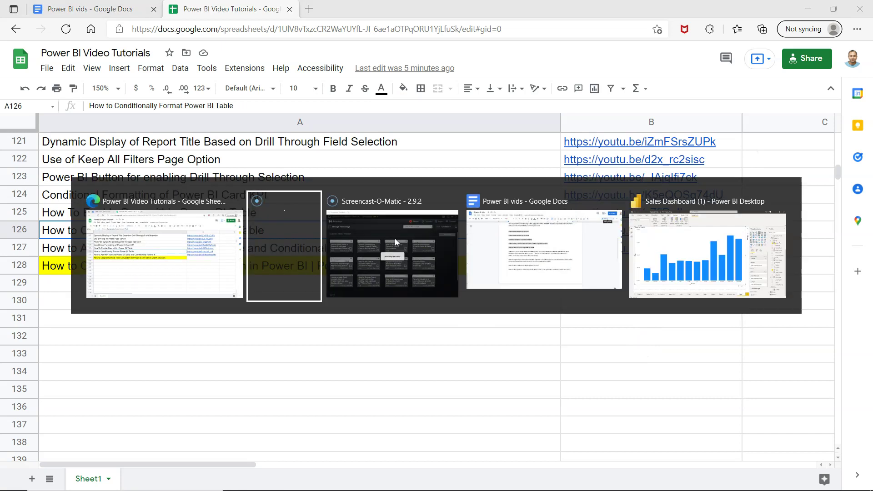
key(alt+Tab)
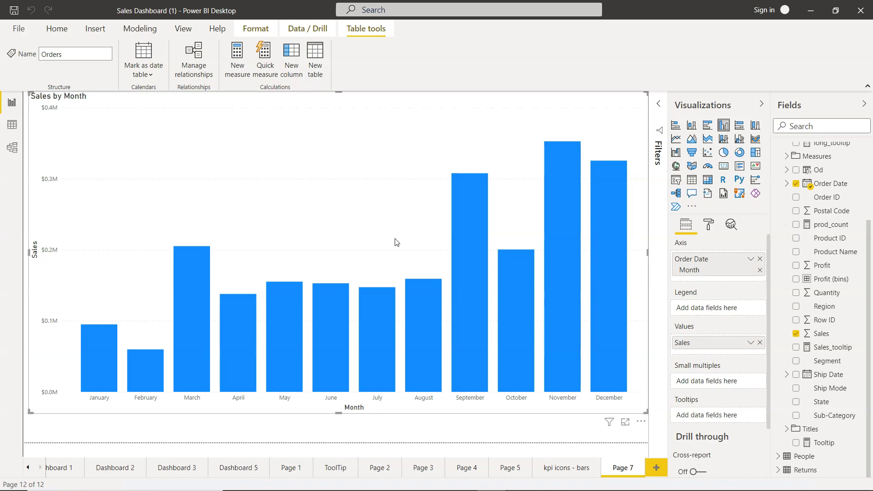
- Inspect the Page 7 Sales by Month column chart and its Axis and Values fields
click(405, 222)
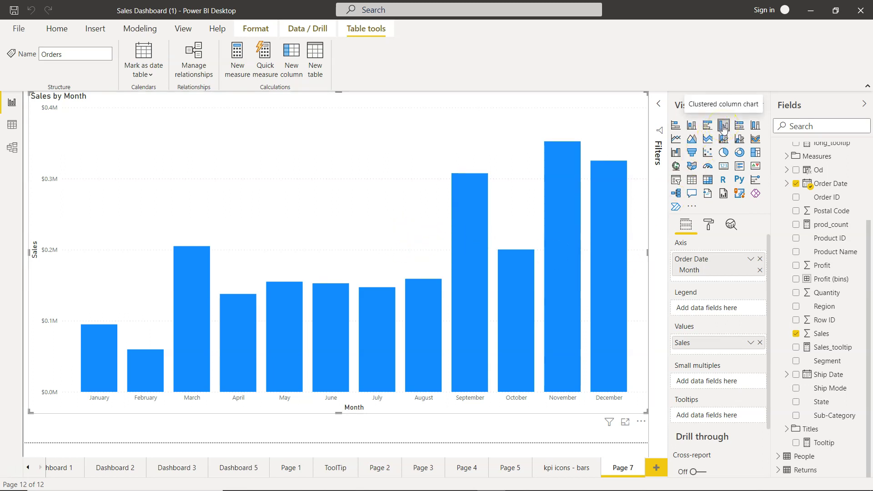
scroll(816, 212, up, 3)
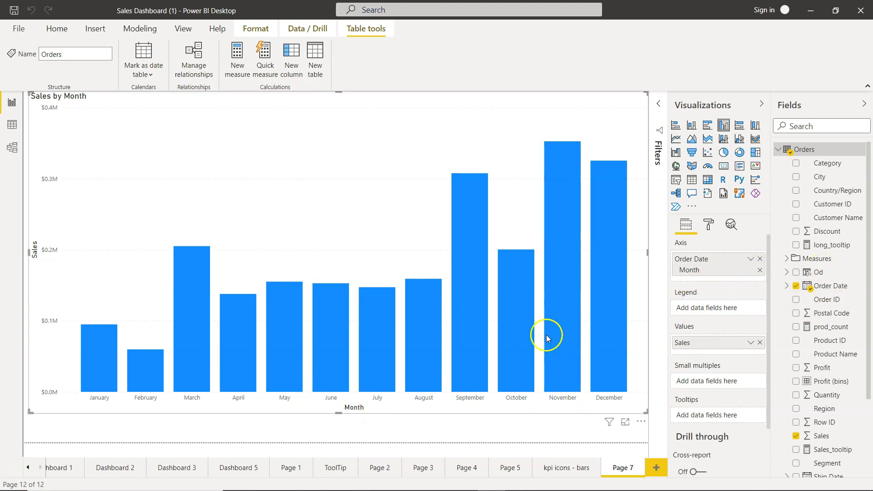
scroll(783, 320, down, 3)
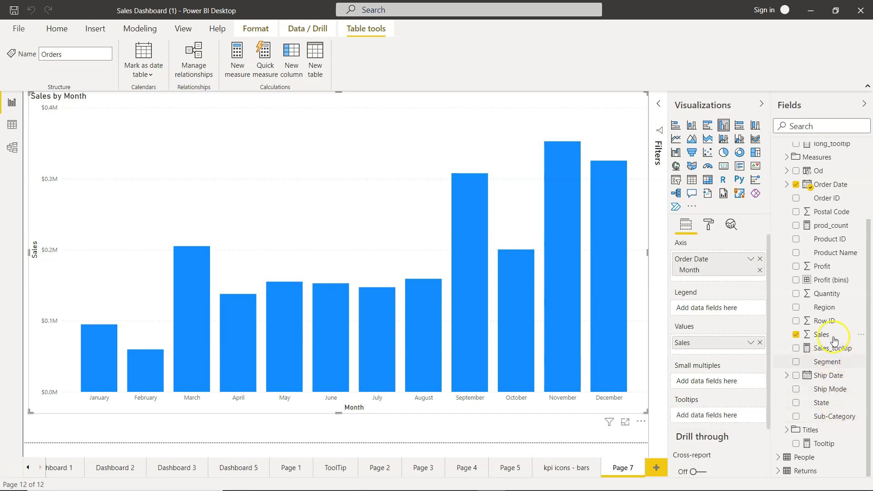
scroll(843, 298, up, 3)
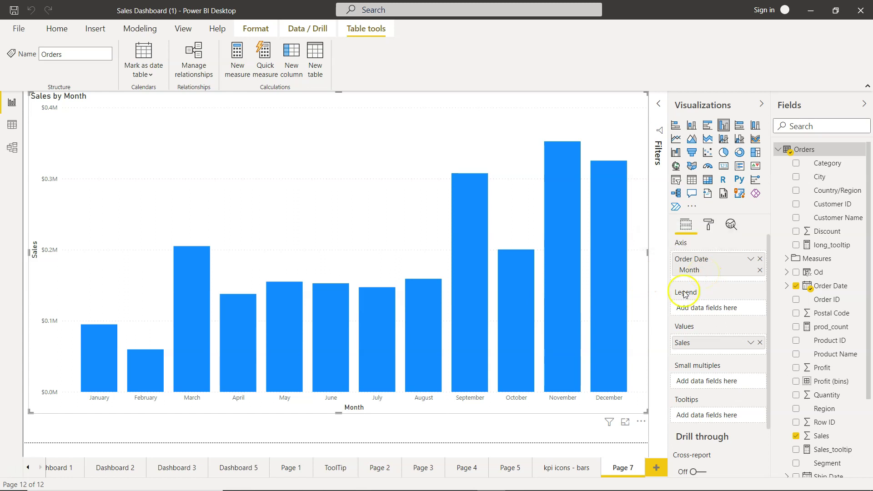
mouse_move(101, 387)
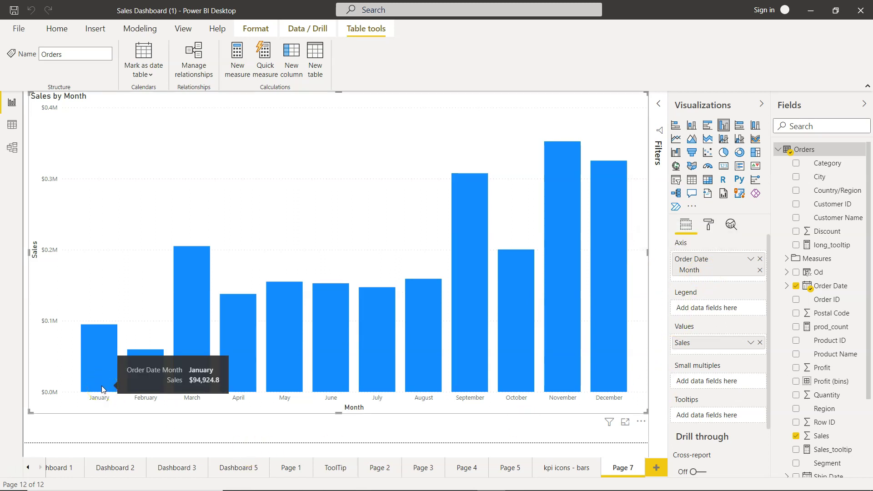
mouse_move(140, 361)
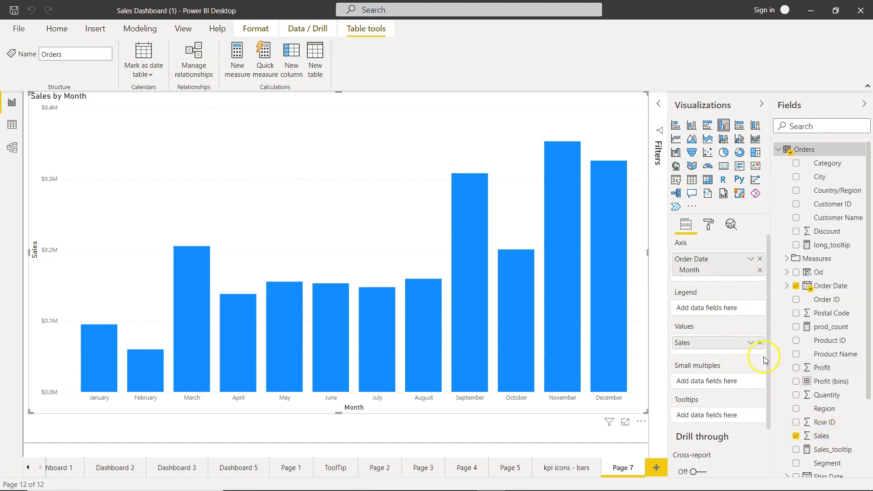
- Start a new quick measure from the chart's Sales value in the Values well
click(752, 347)
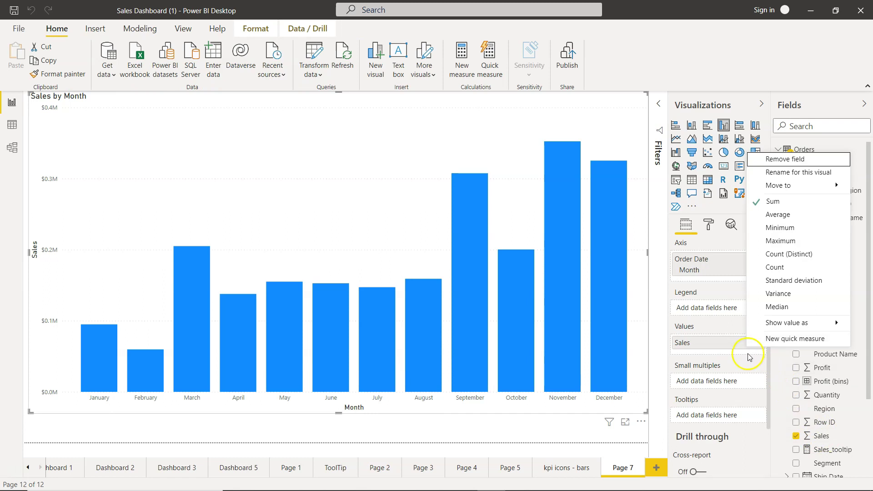
click(772, 341)
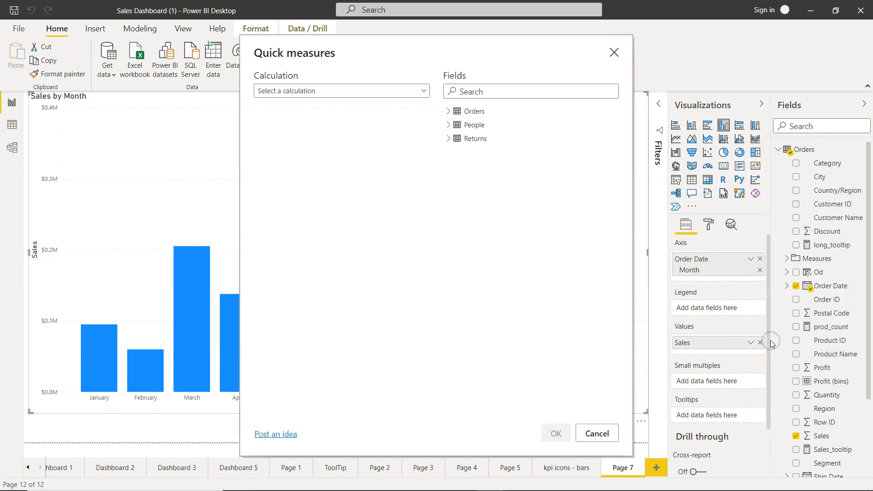
- Choose Running total from the Totals group of the Calculation list
click(322, 92)
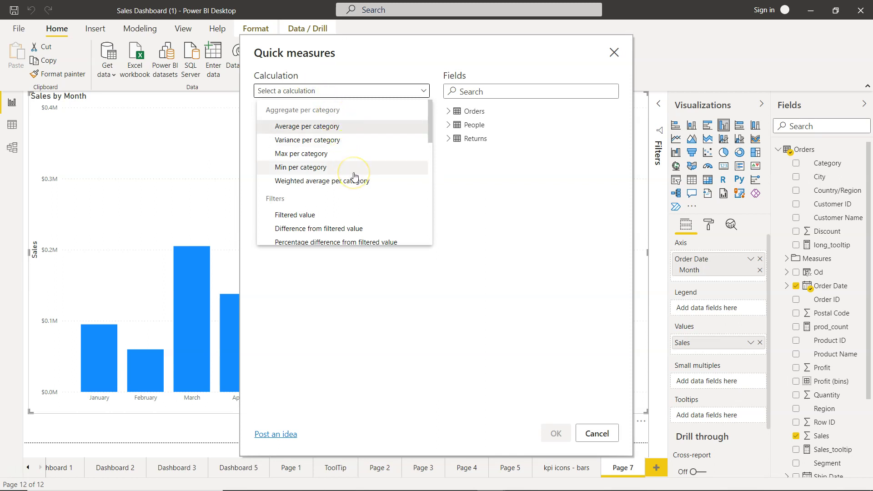
scroll(355, 177, down, 5)
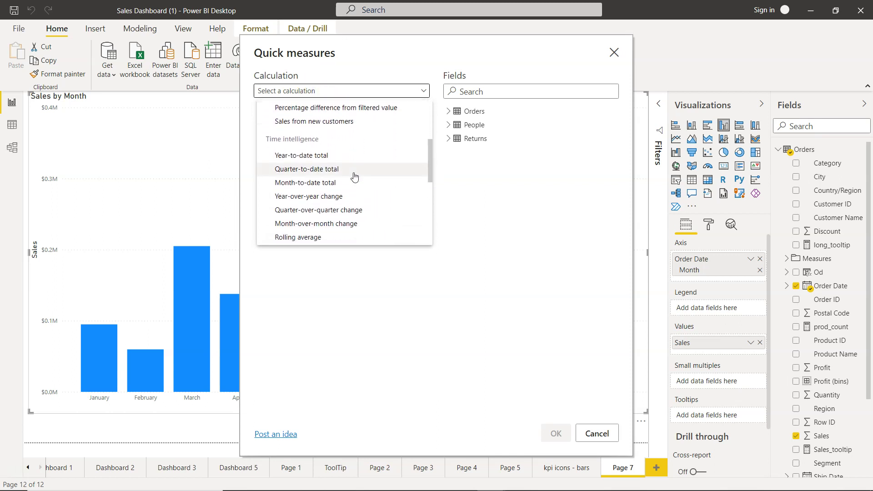
scroll(356, 176, down, 3)
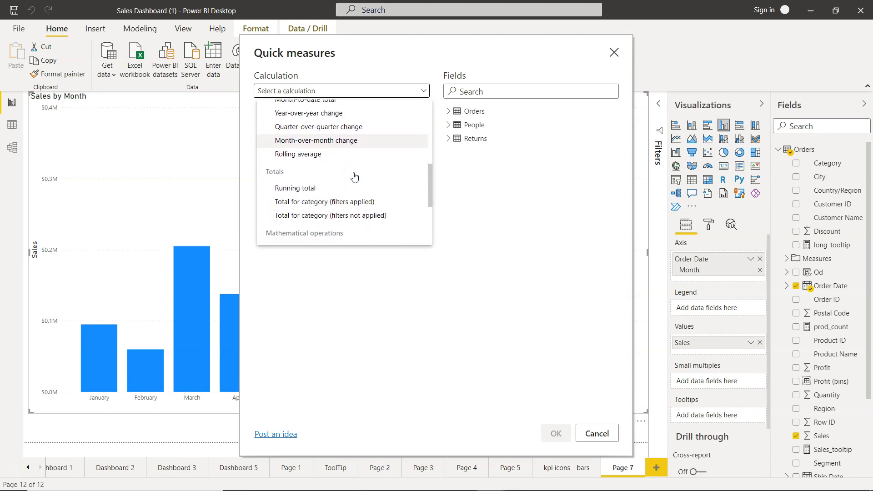
click(310, 194)
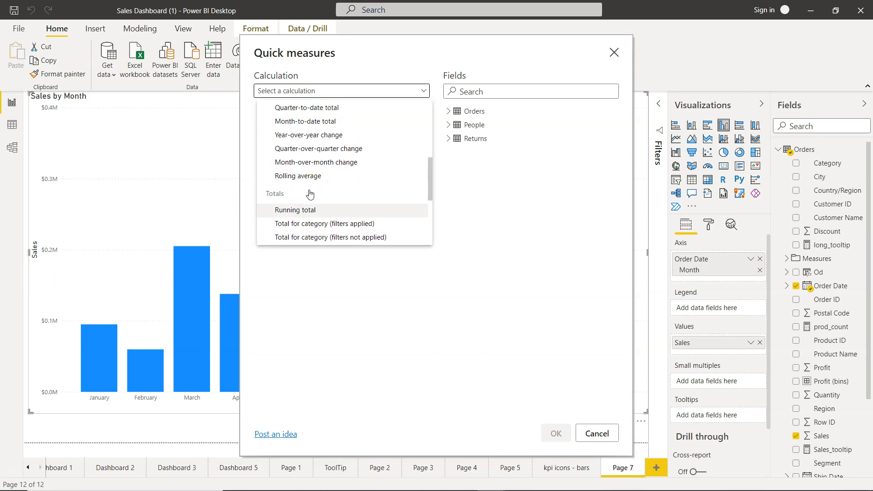
scroll(310, 194, up, 5)
click(291, 114)
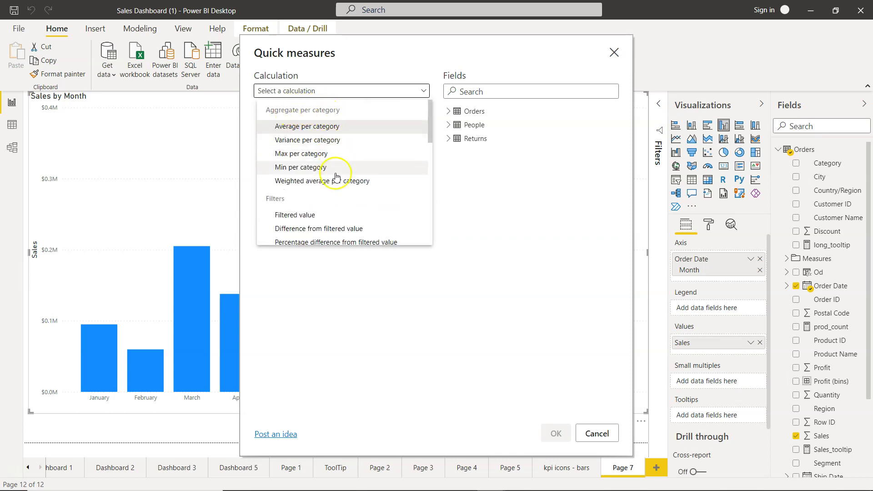
scroll(276, 177, down, 6)
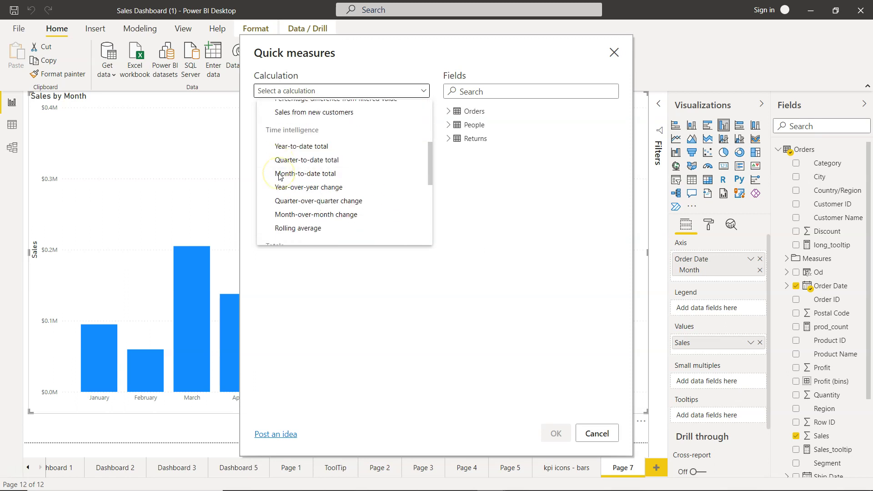
scroll(313, 136, down, 3)
scroll(317, 135, down, 2)
scroll(344, 135, down, 1)
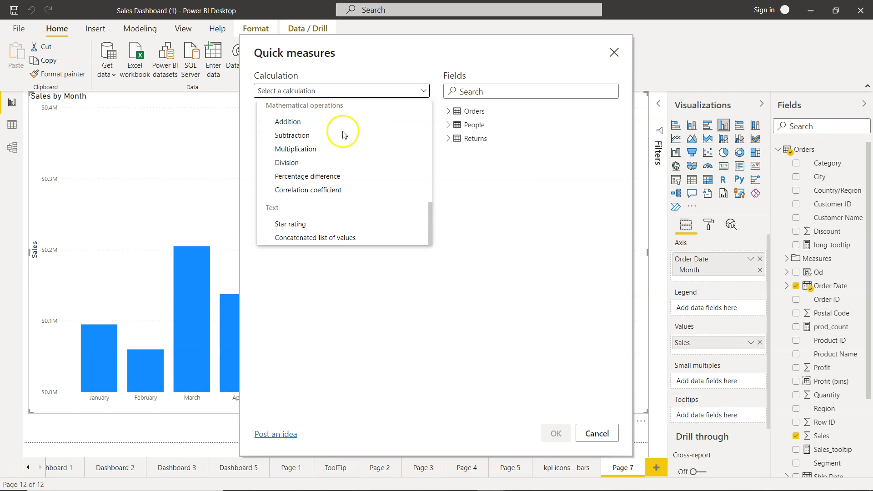
scroll(367, 219, up, 2)
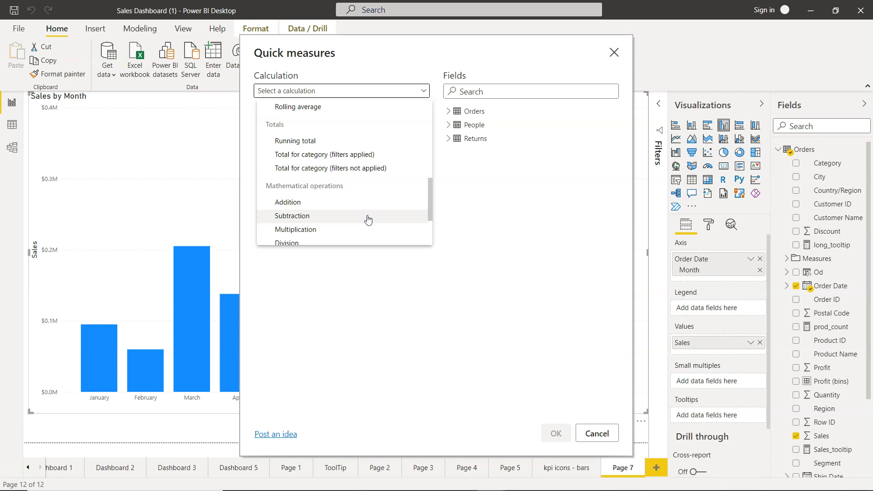
click(352, 140)
- Confirm Running total using Sum of Sales over Order Date - Month from the Orders table
click(352, 140)
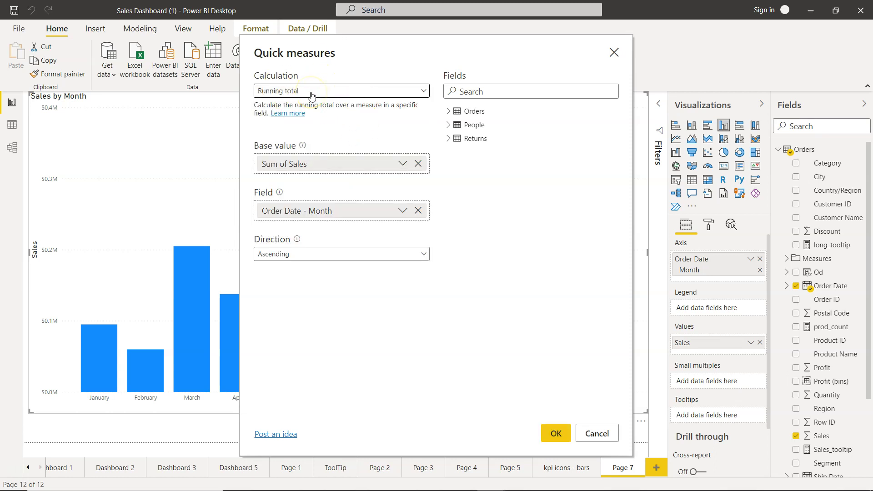
click(331, 167)
click(723, 346)
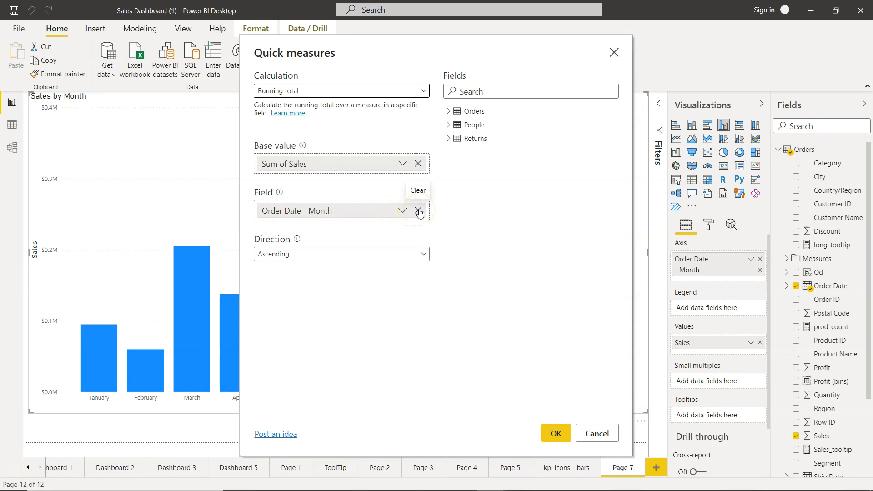
click(449, 111)
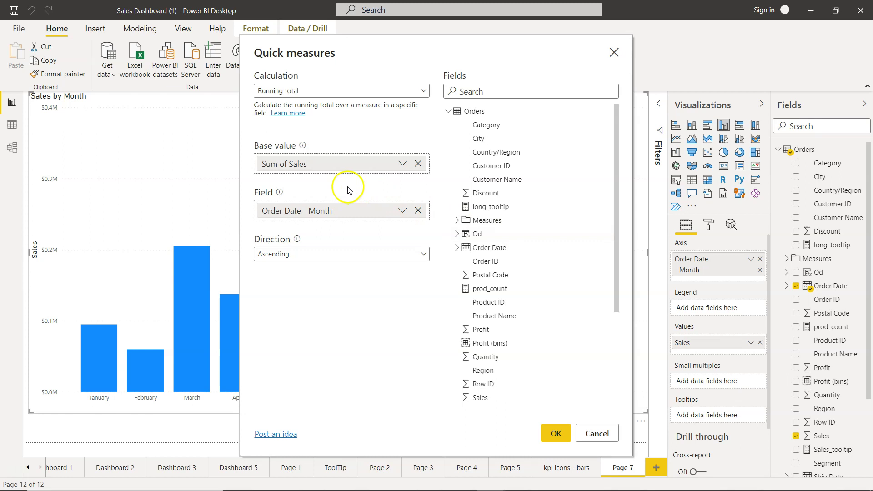
scroll(477, 339, down, 5)
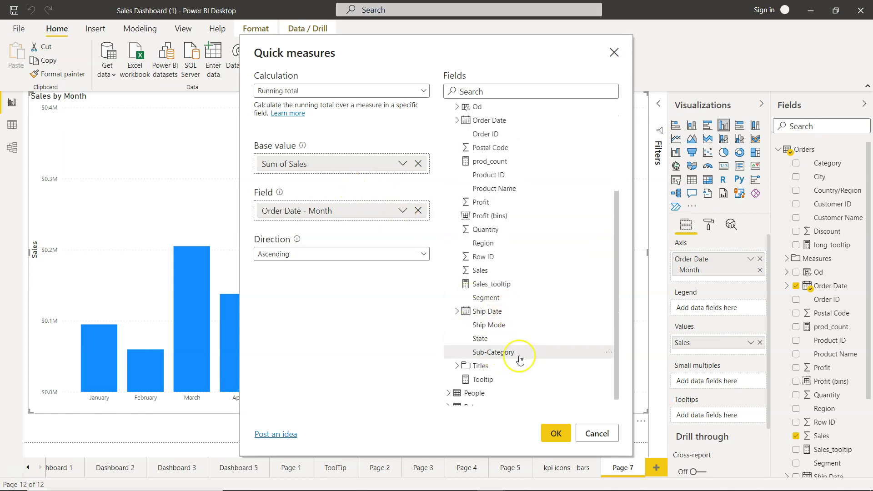
scroll(517, 230, up, 3)
scroll(514, 232, up, 2)
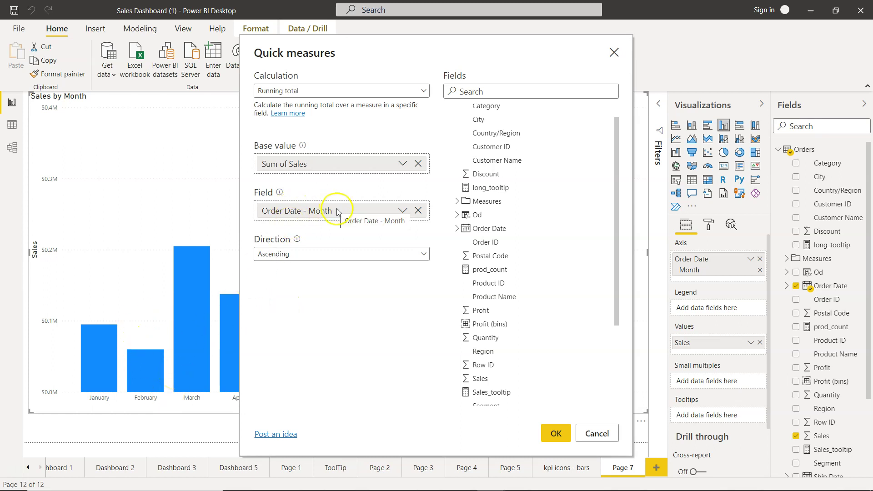
- Keep the running total direction Ascending and create the quick measure
click(348, 255)
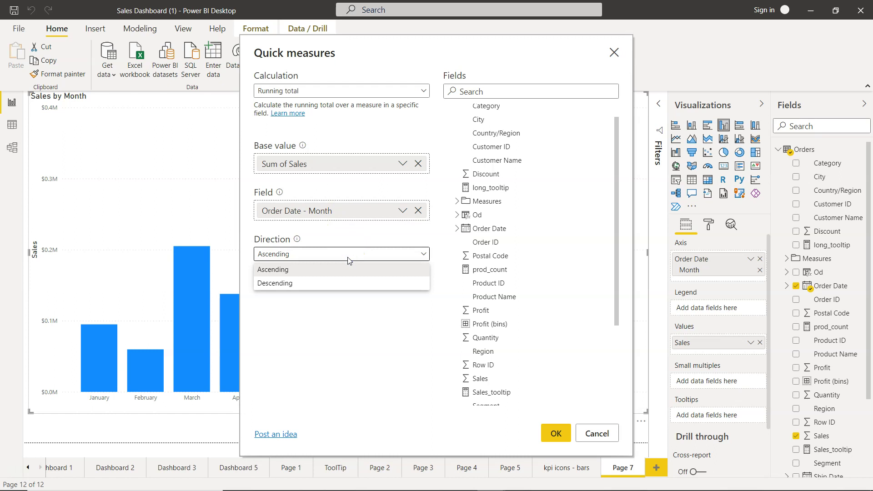
click(339, 287)
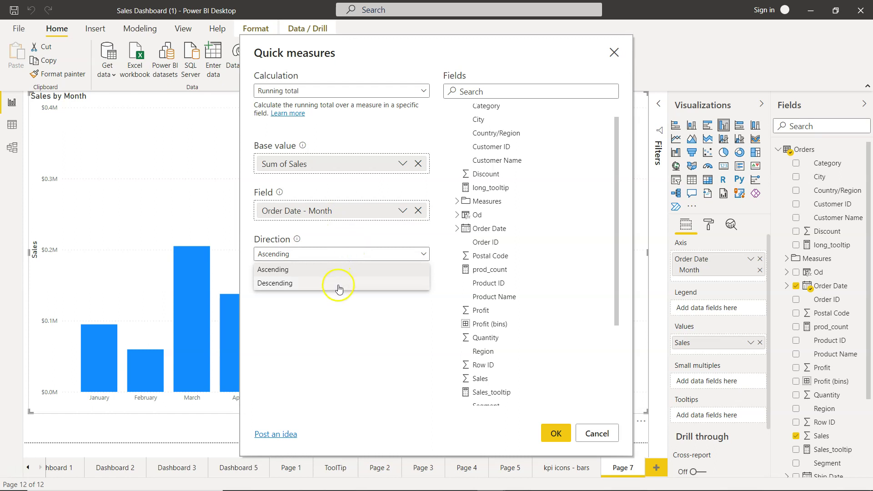
click(340, 270)
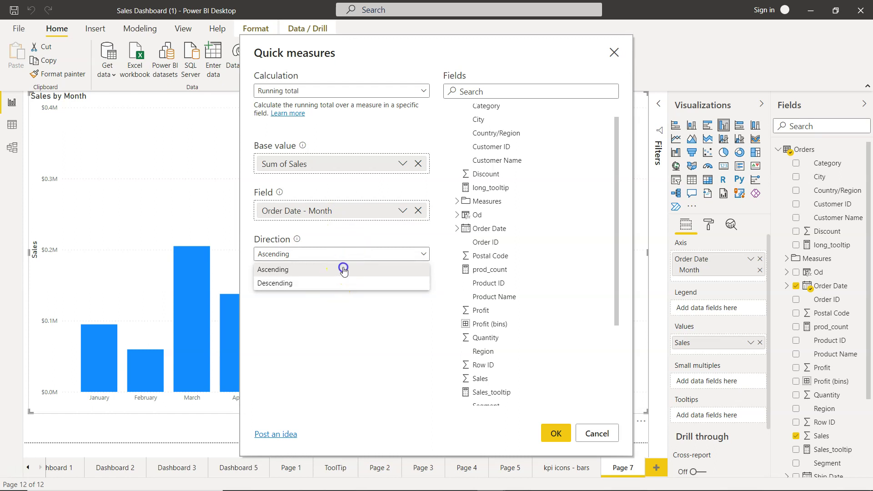
click(556, 434)
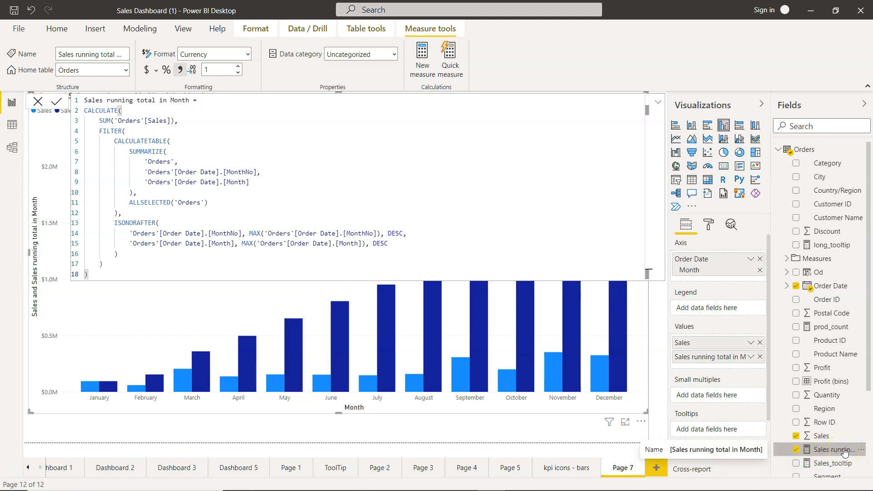
- Compare the Sales column's properties with the Sales running total in Month DAX formula
click(676, 351)
click(821, 436)
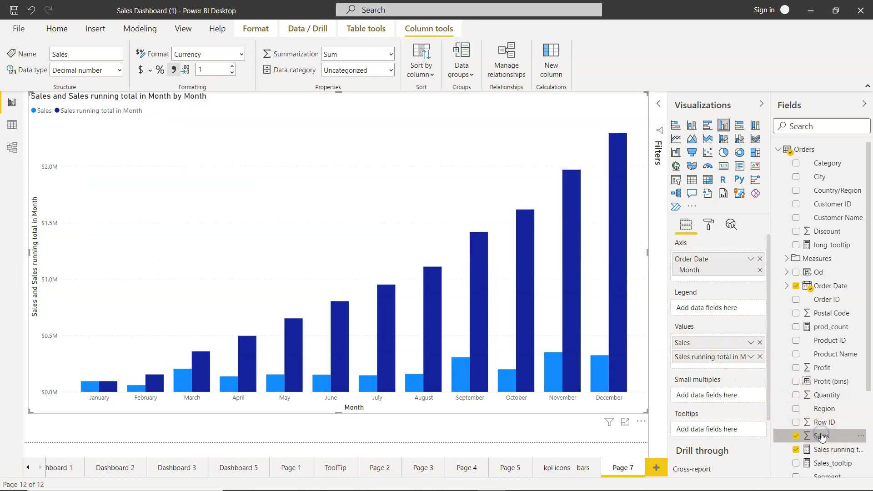
click(562, 171)
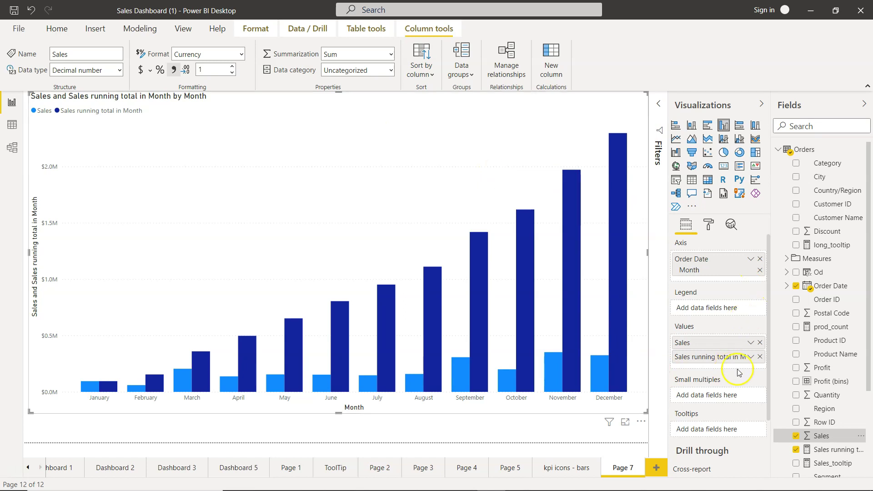
click(841, 454)
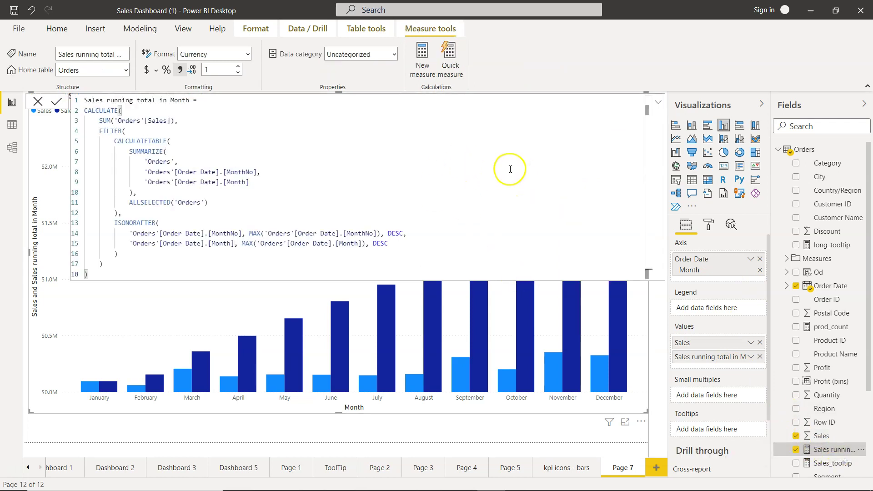
click(824, 435)
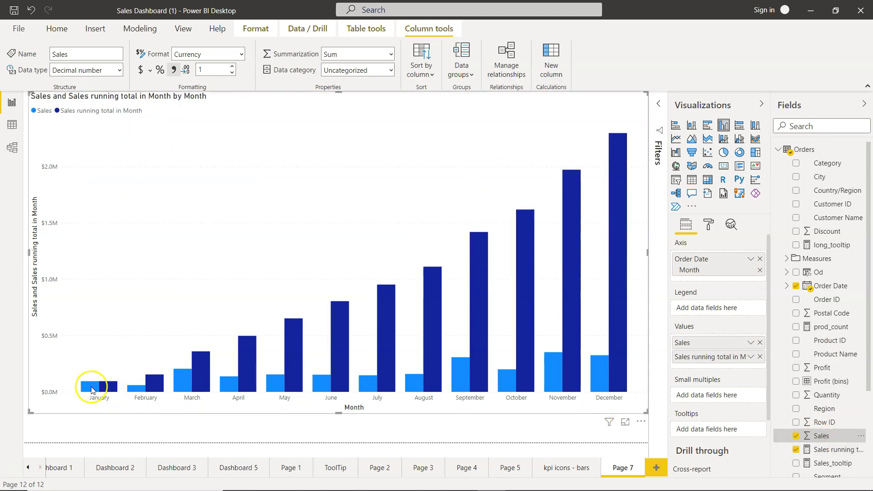
mouse_move(103, 390)
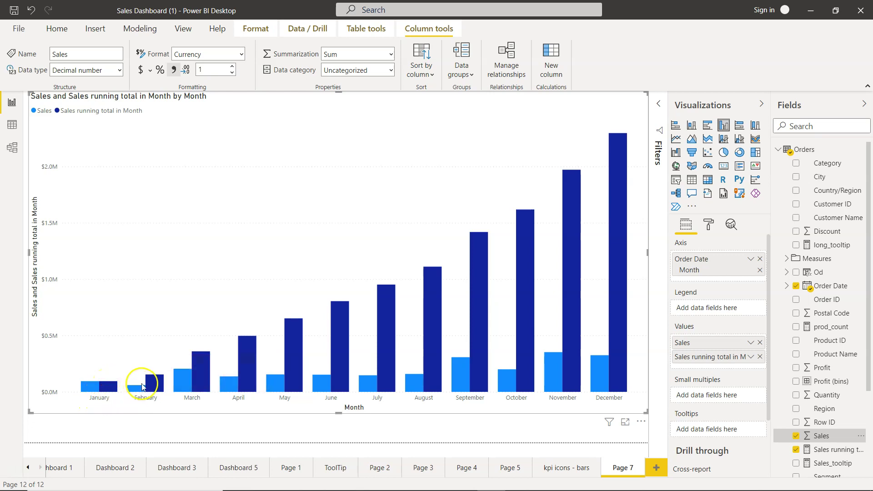
mouse_move(146, 388)
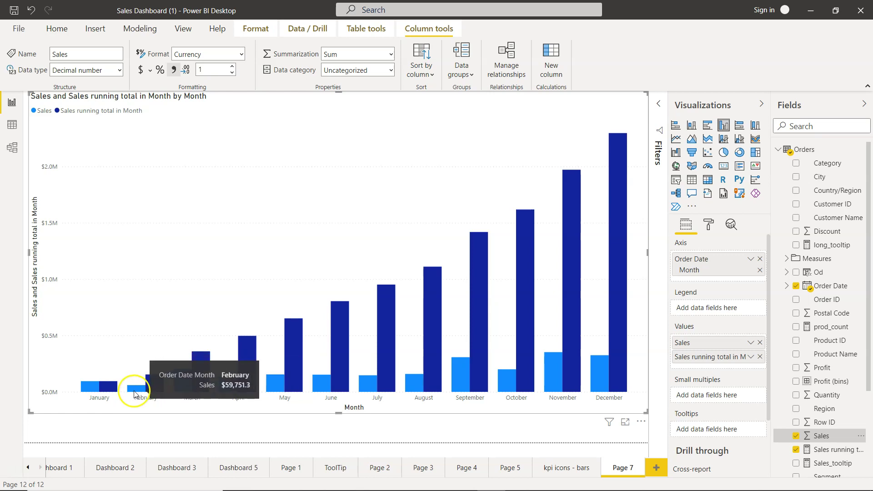
mouse_move(203, 372)
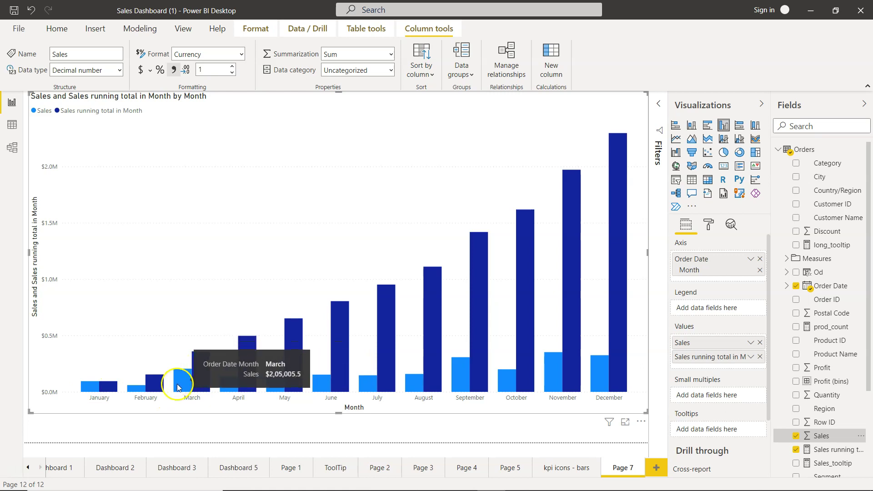
click(135, 392)
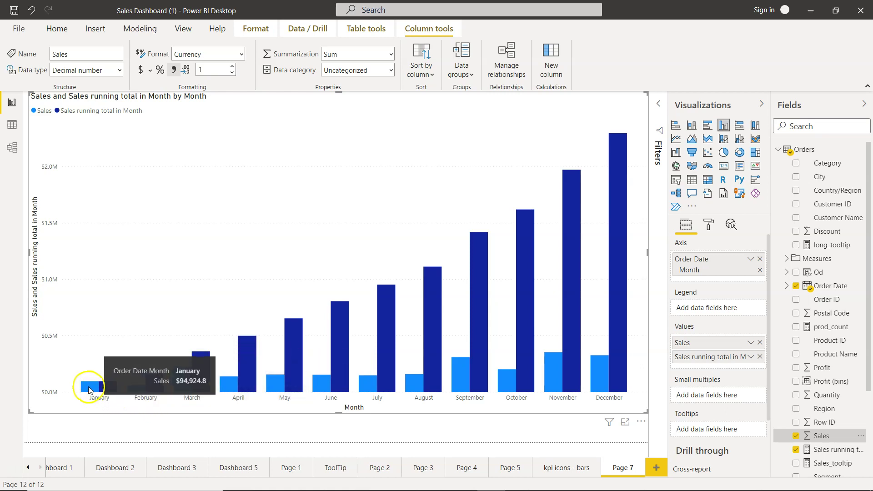
click(330, 396)
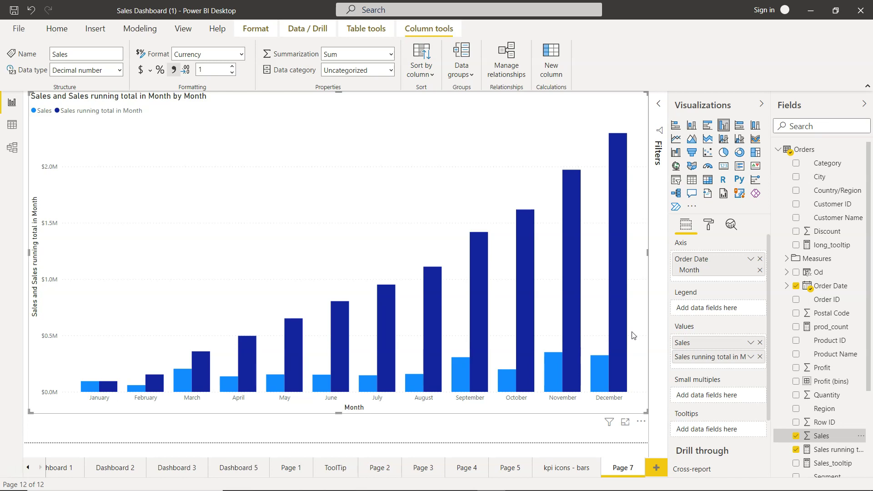
- Show the running-total DAX formula, then open and dismiss the Sales value's options
click(848, 450)
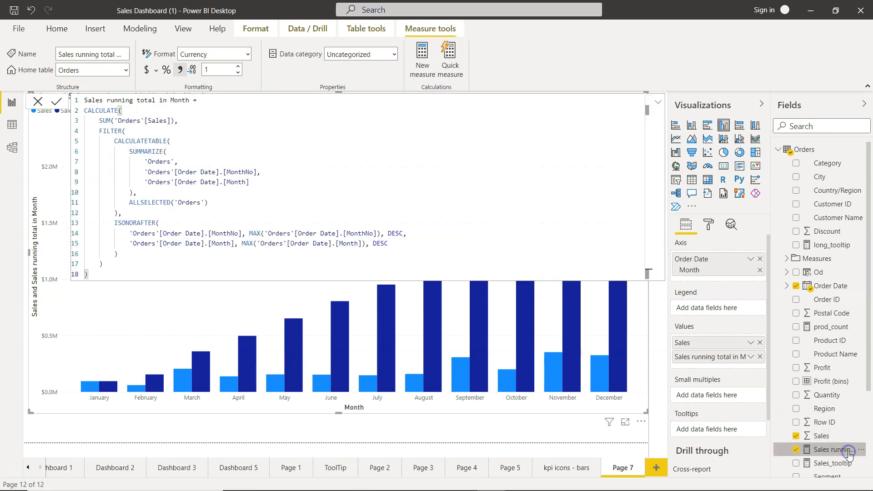
click(750, 343)
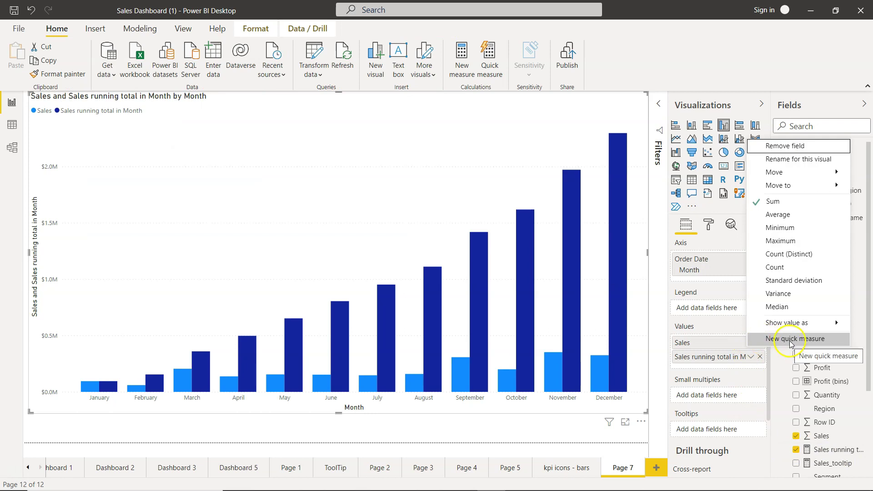
click(761, 374)
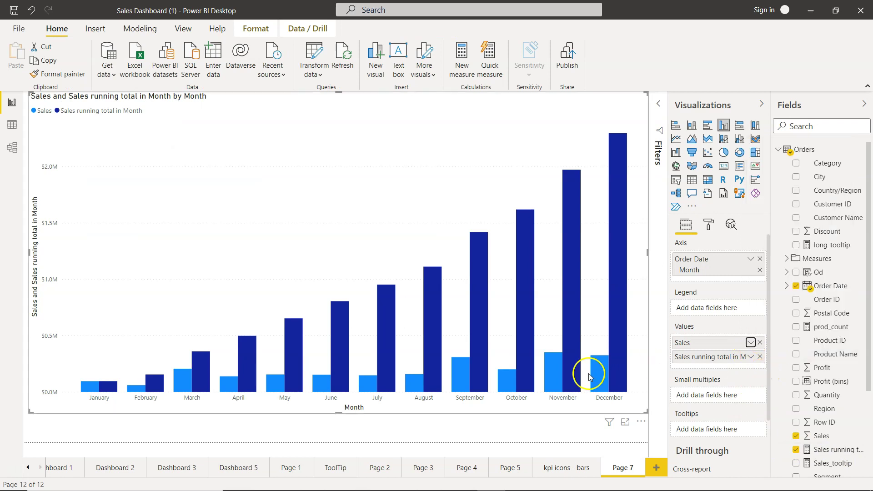
click(760, 343)
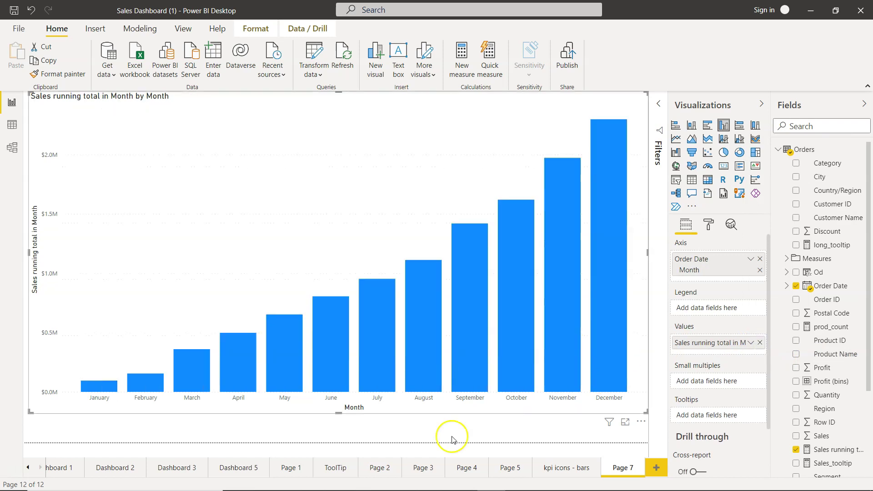
mouse_move(572, 286)
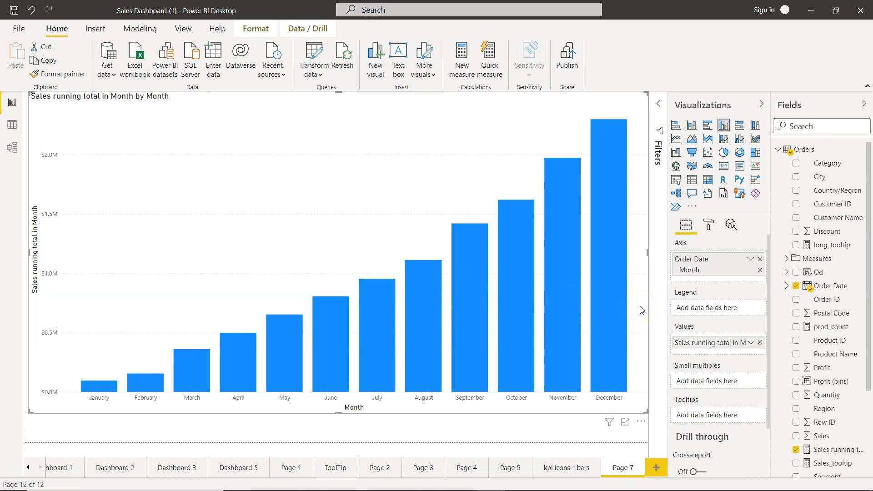
click(653, 321)
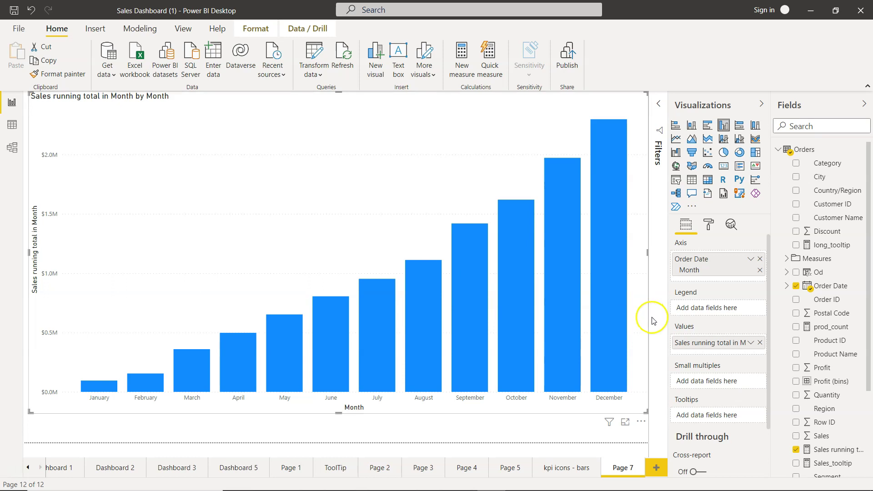